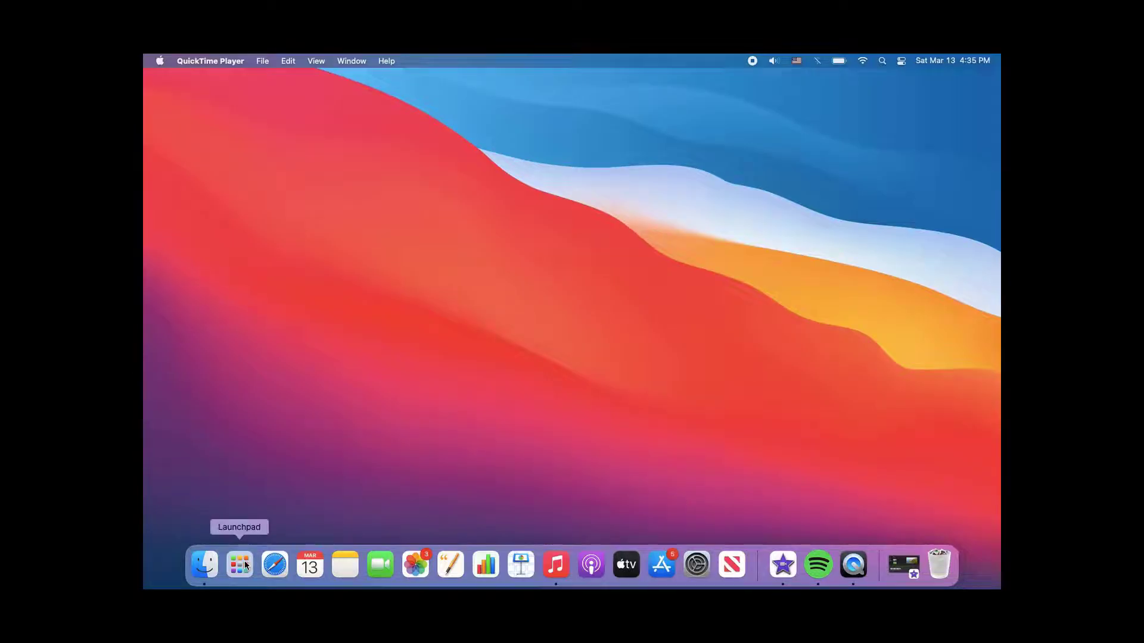
Launch Ondesoft iTunes Converter, show eve's playlist, and select 'John Cougar, John Deere, John 3:16'.
click(245, 564)
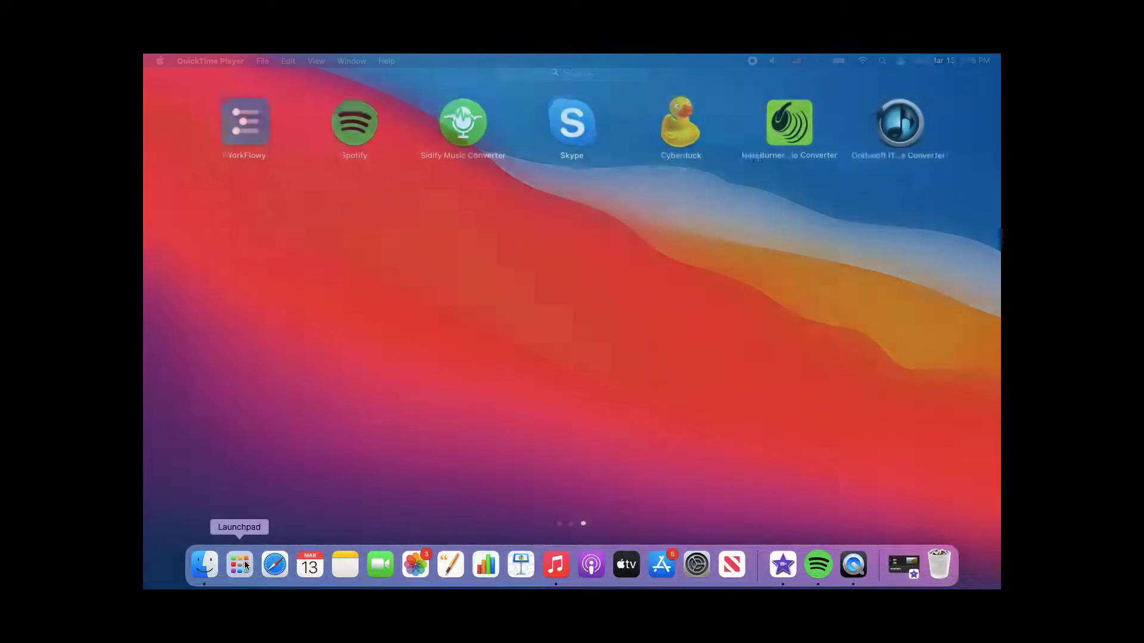
click(913, 131)
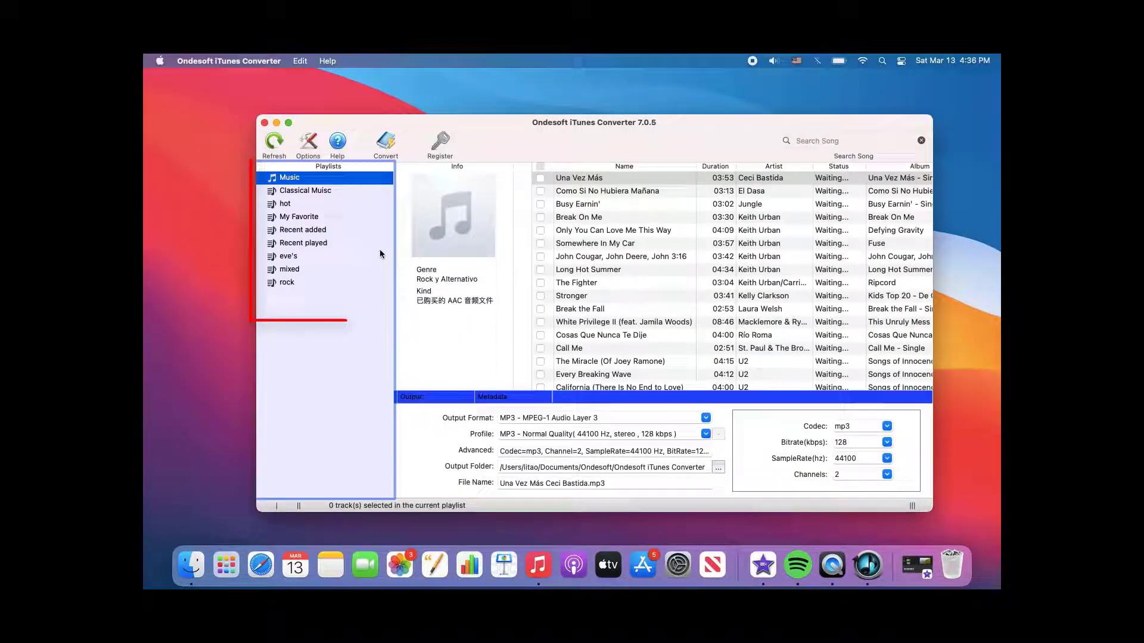
click(293, 258)
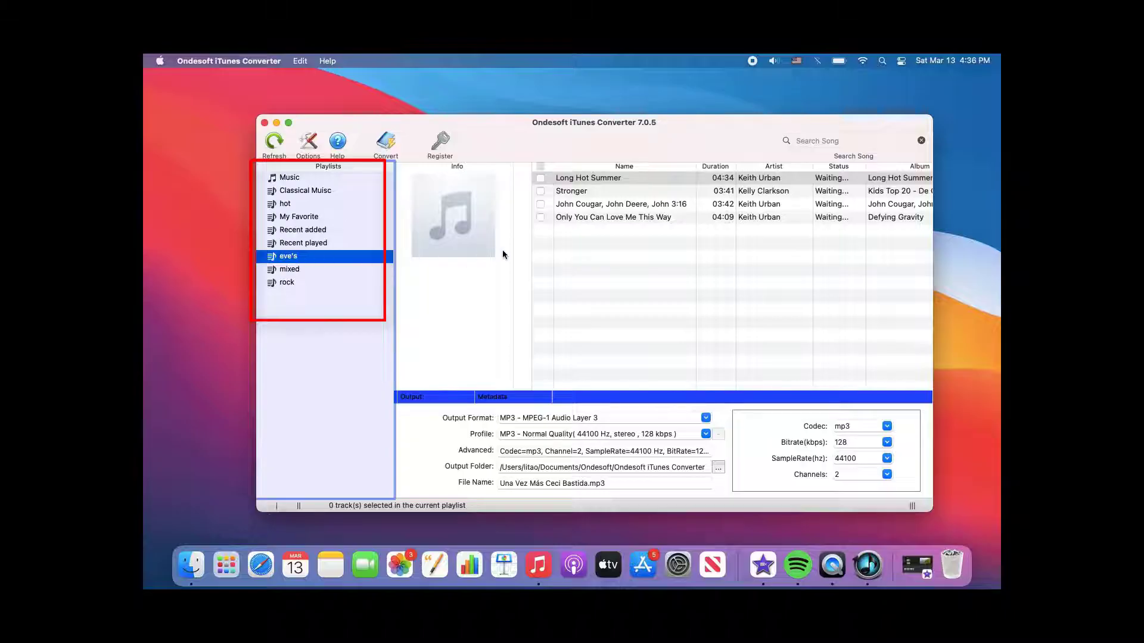
click(592, 209)
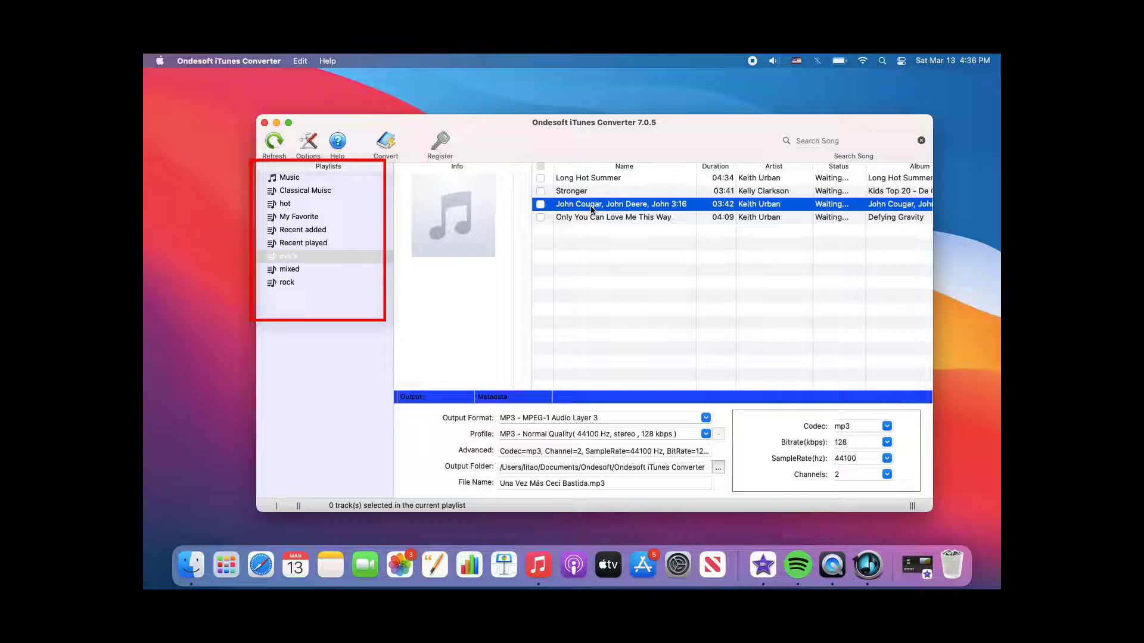
Tick the song and apply the MP3 High Quality profile (48000 Hz, stereo, 320 kbps).
click(540, 204)
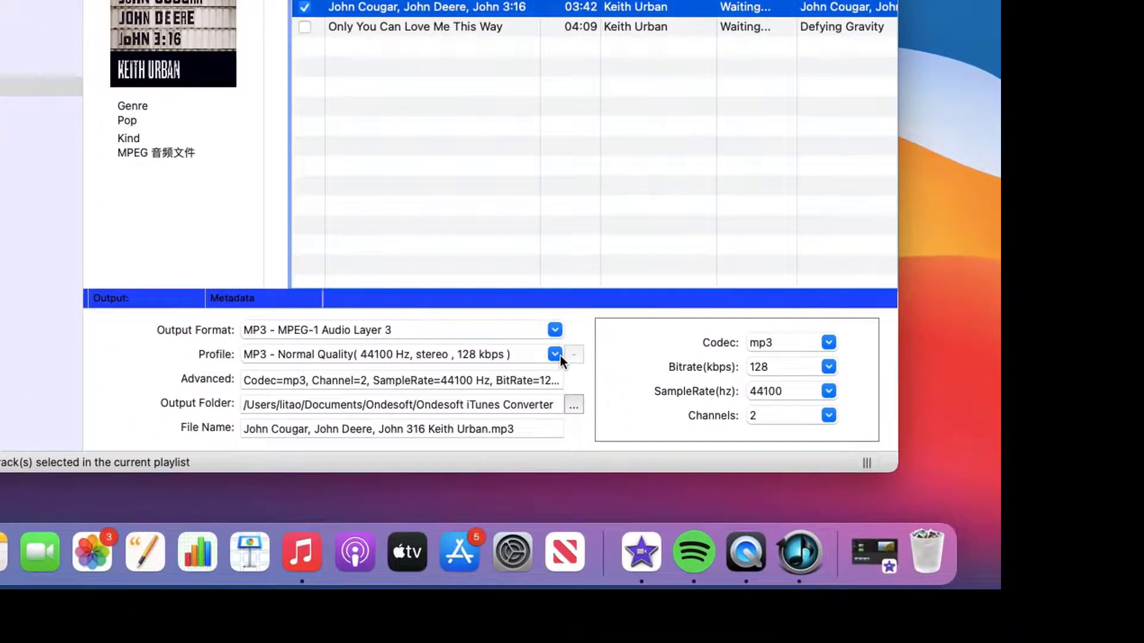
click(558, 355)
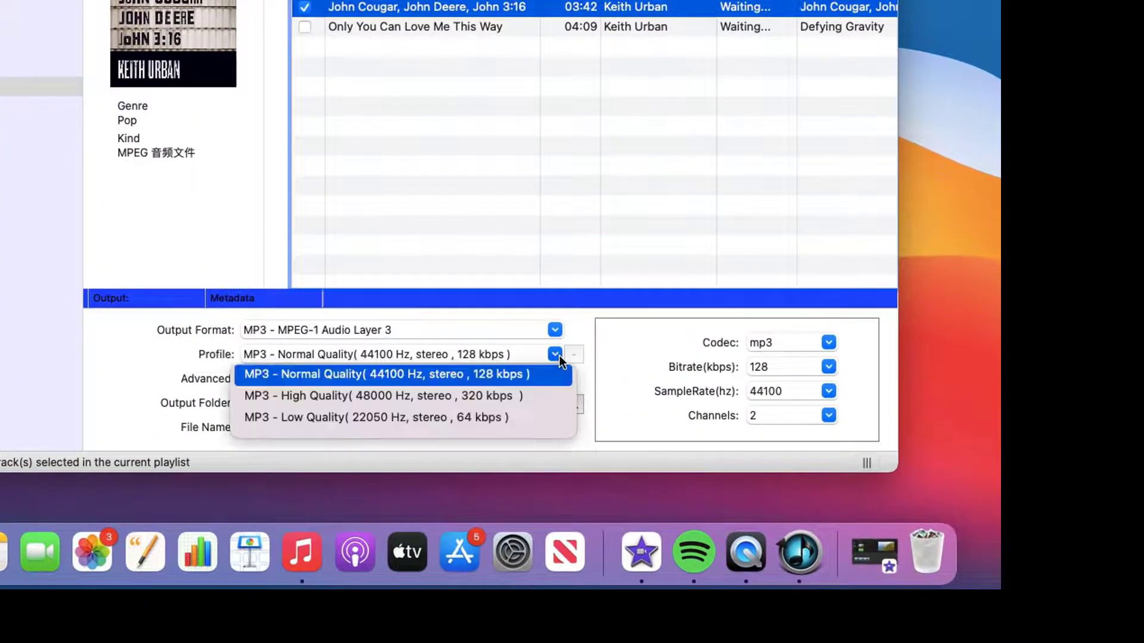
click(522, 395)
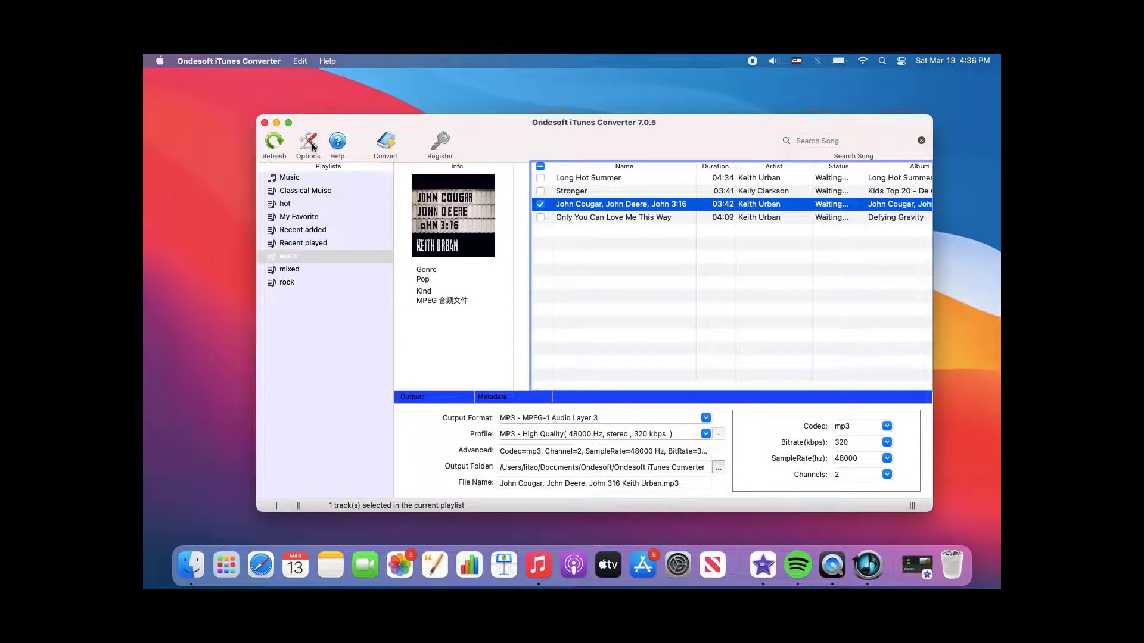
click(308, 143)
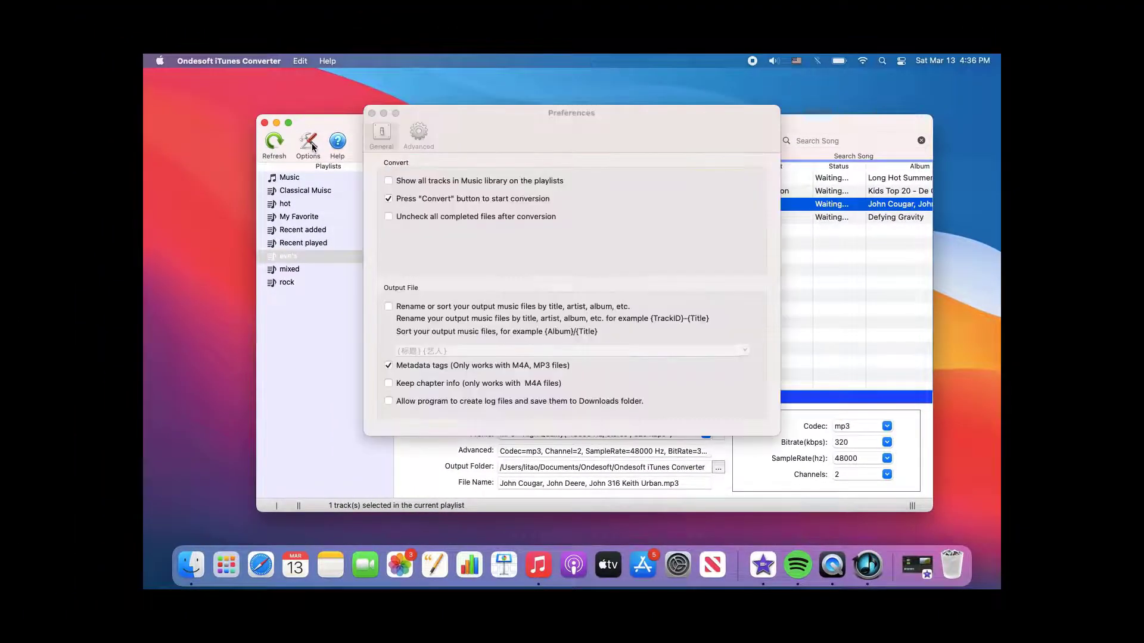
click(424, 139)
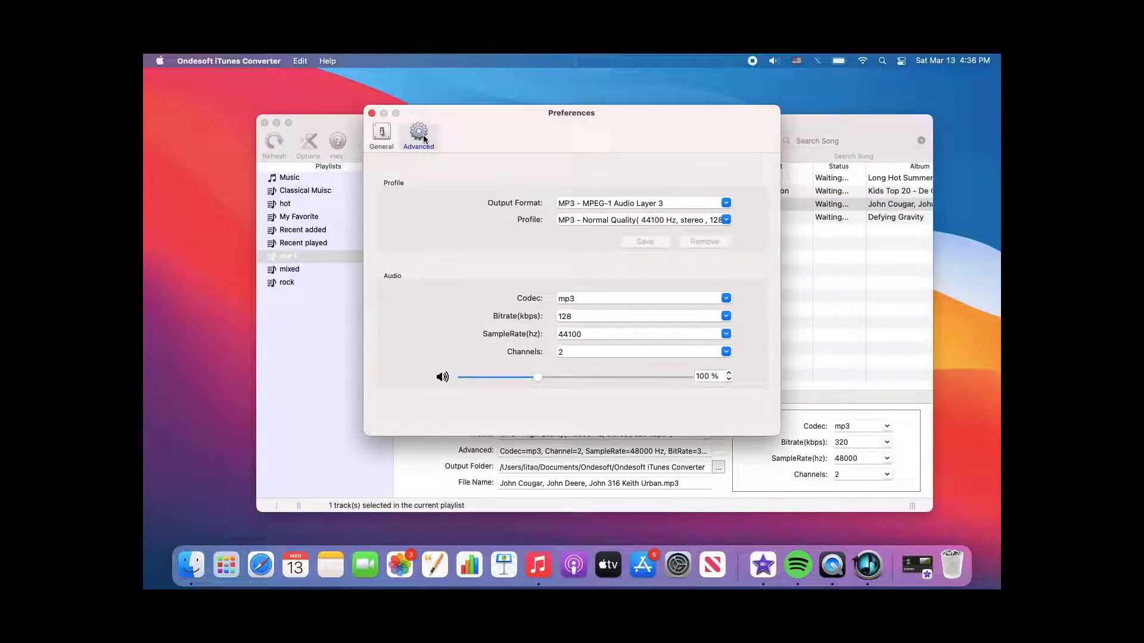
click(725, 203)
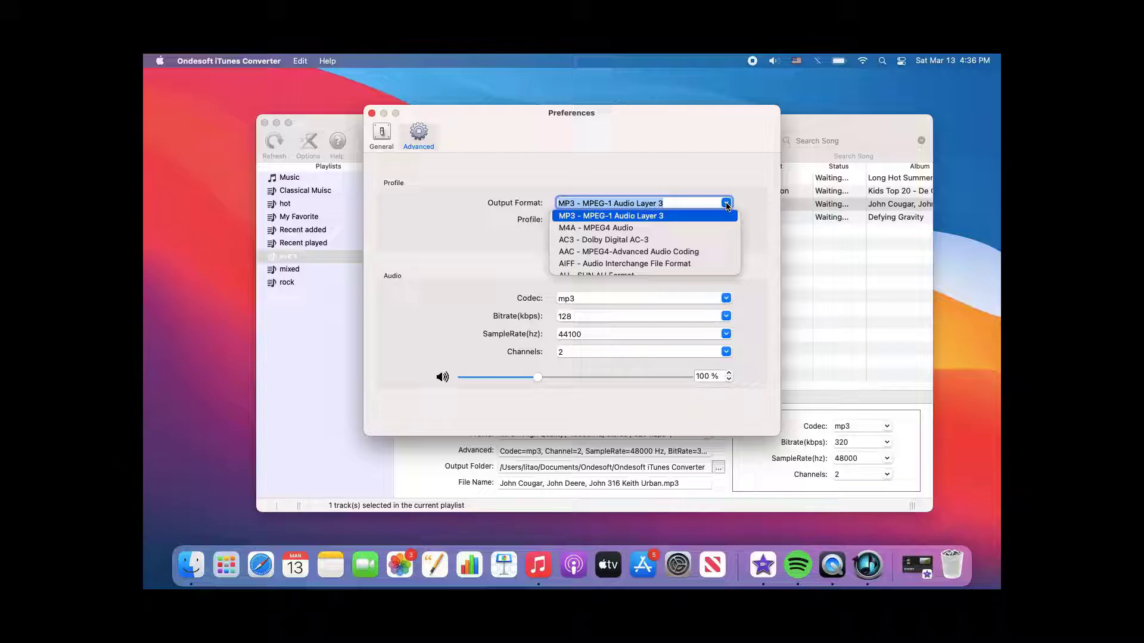
click(727, 206)
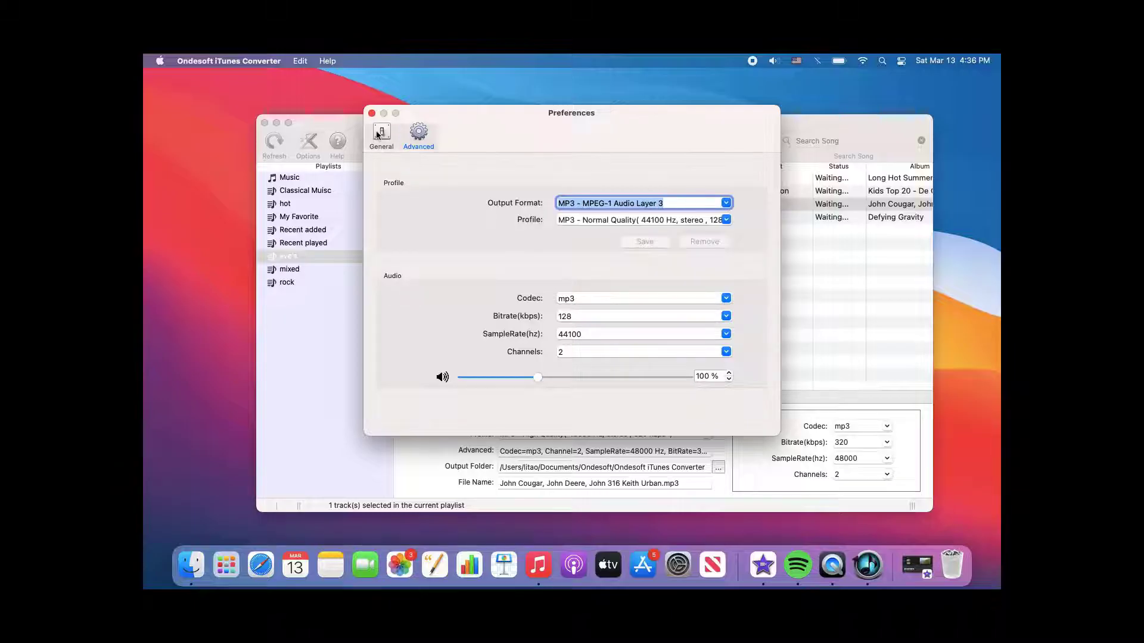
click(371, 113)
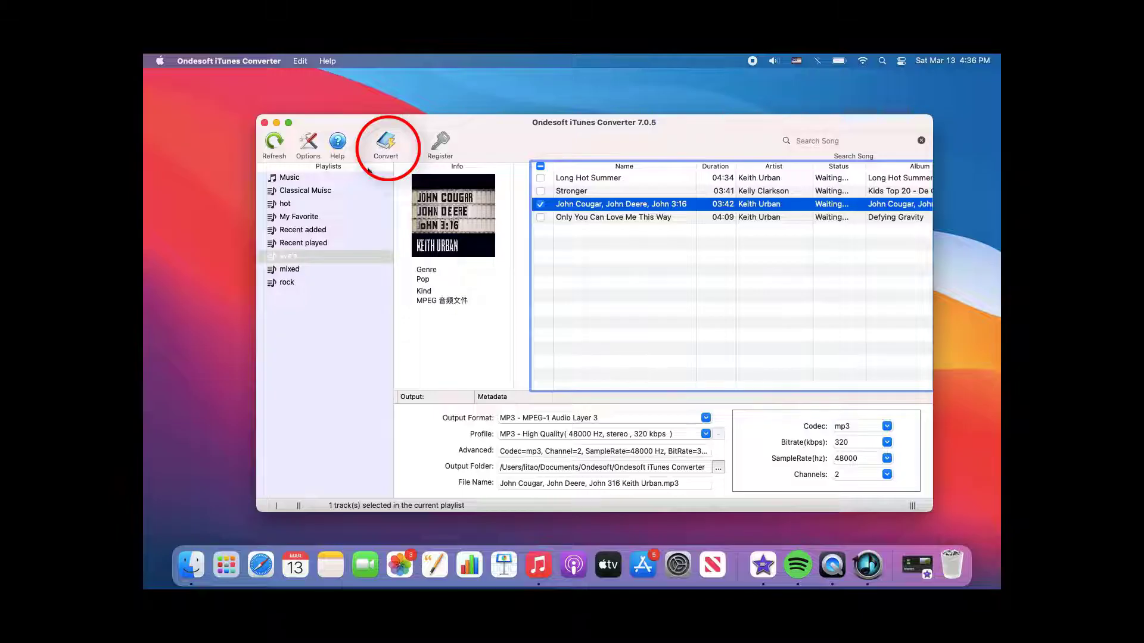
Convert the ticked song to MP3 and reveal the finished 7.4 MB file in Finder.
click(386, 148)
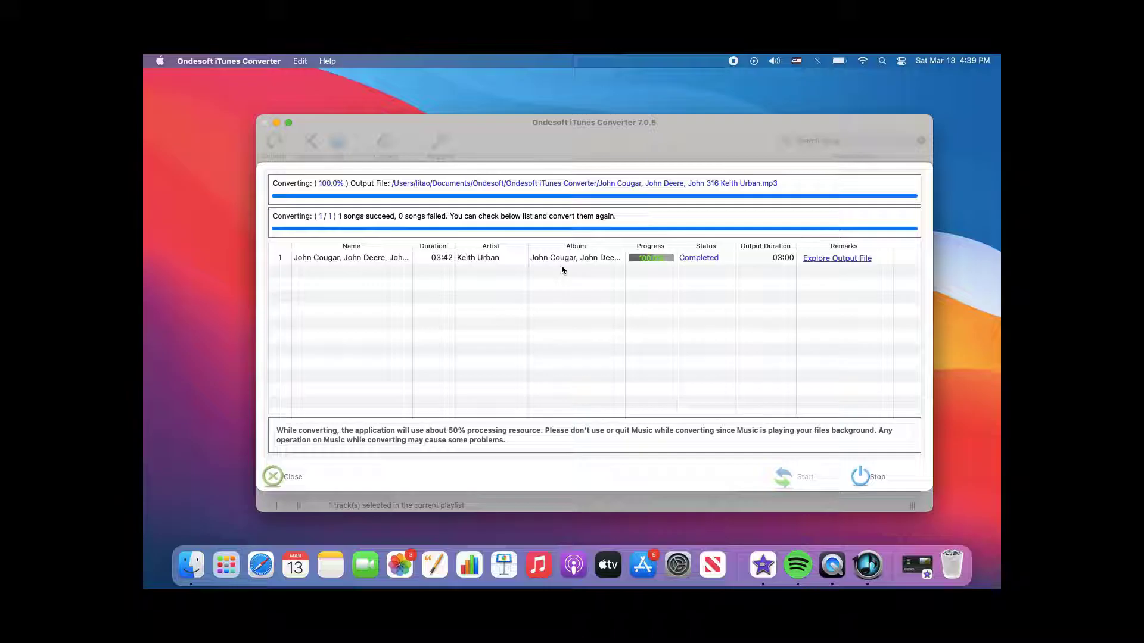
click(828, 259)
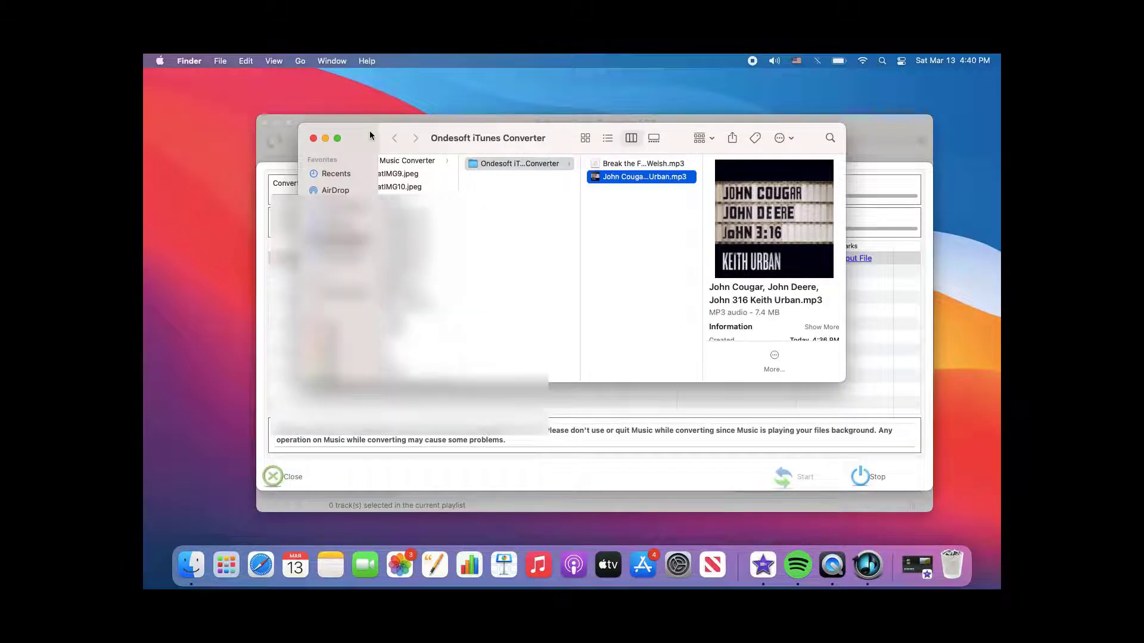
Move the Finder window with the MP3 aside and minimize the converter window.
drag(376, 135, 466, 142)
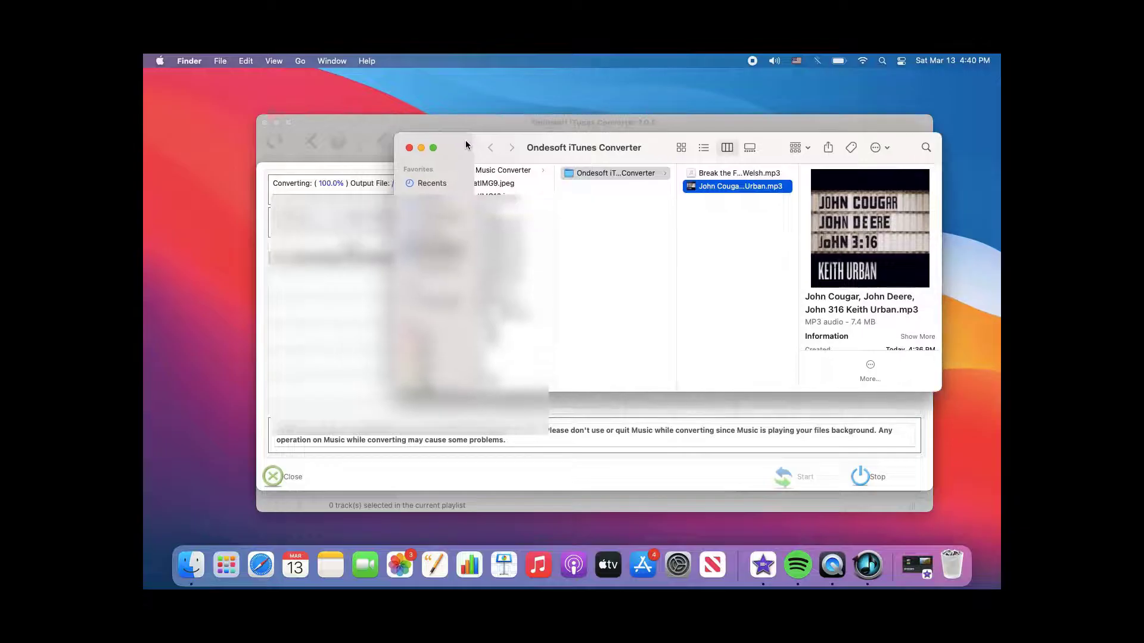
click(278, 121)
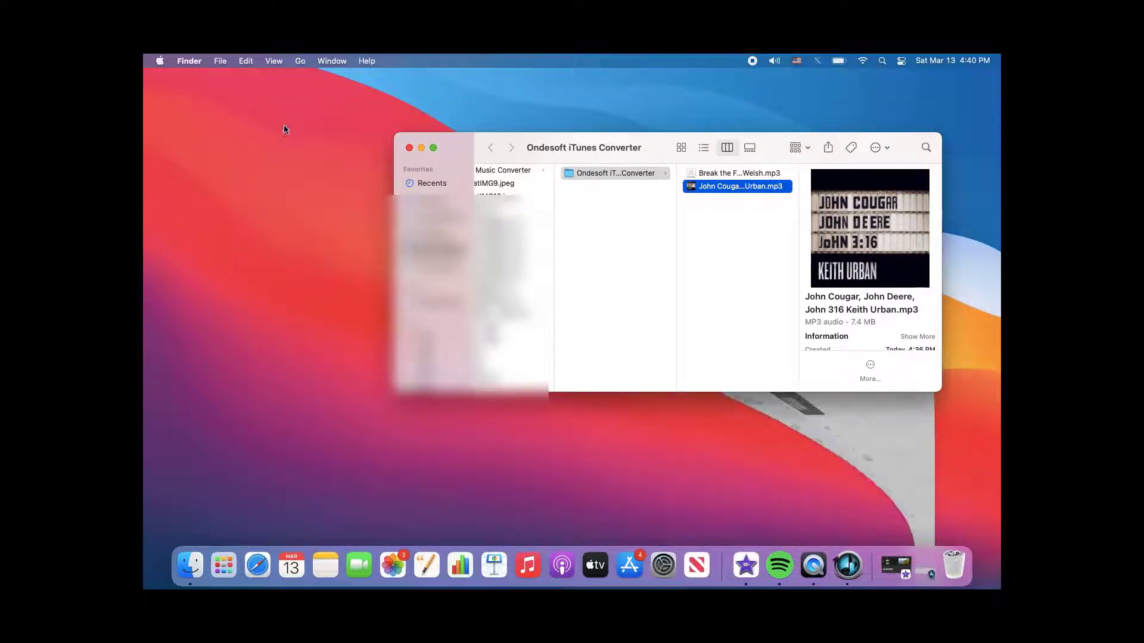
Open the iMovie beach video project with the MP3's Finder folder beside the timeline.
click(884, 571)
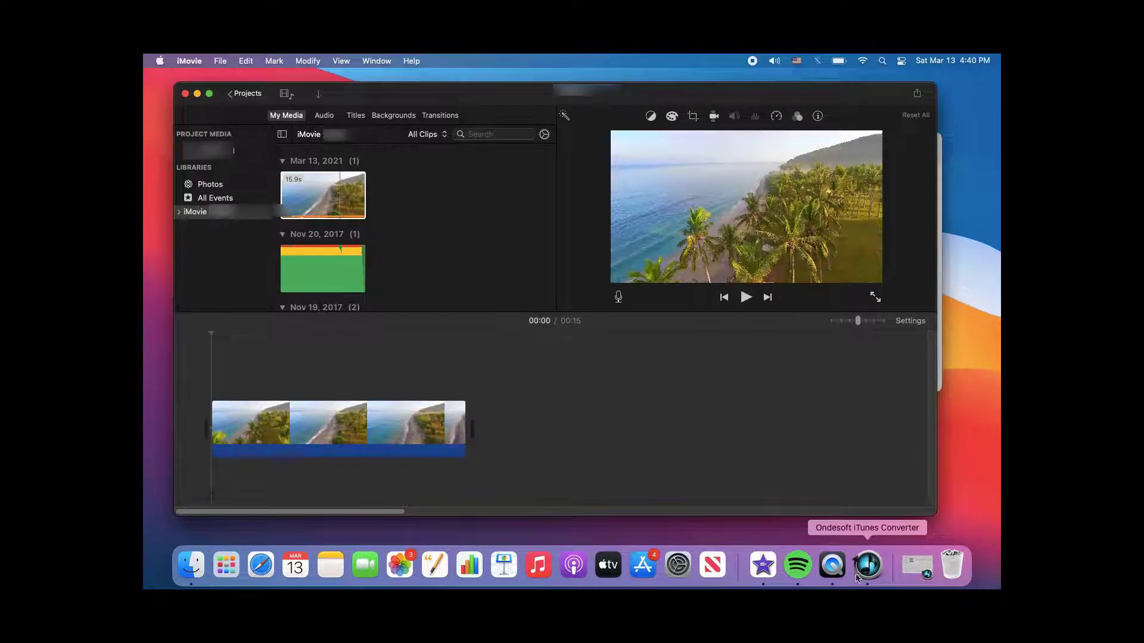
click(192, 566)
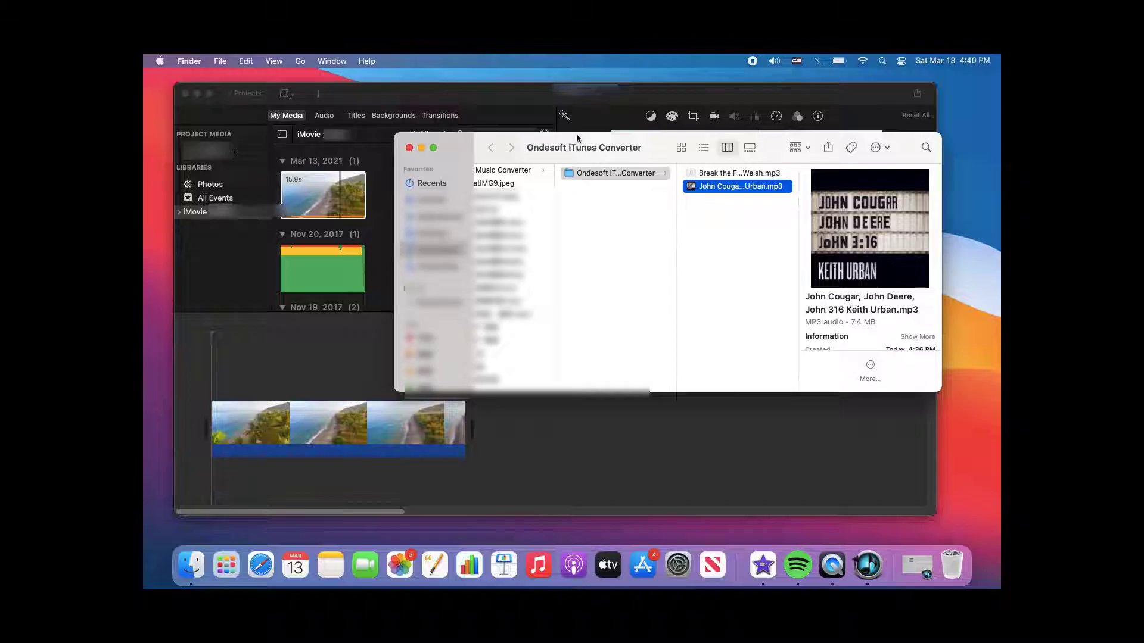
drag(527, 141, 607, 130)
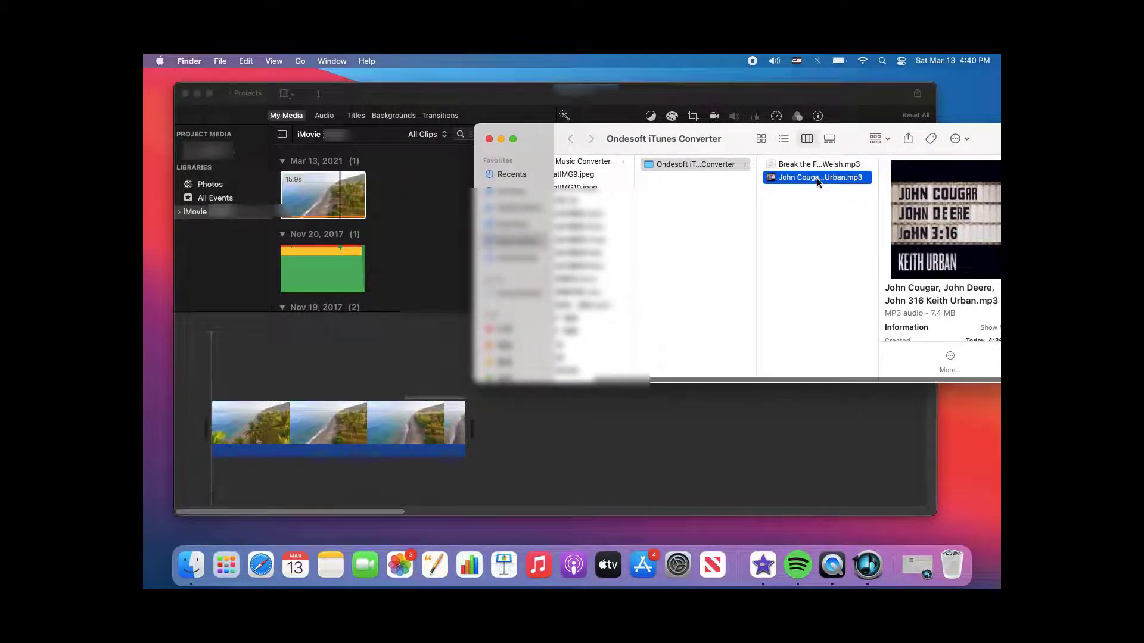
Drop the converted MP3 onto the timeline beneath the beach clip, aligned to its start.
mouse_move(818, 181)
mouse_down()
mouse_move(679, 249)
mouse_move(594, 324)
mouse_move(305, 368)
mouse_move(339, 365)
mouse_up()
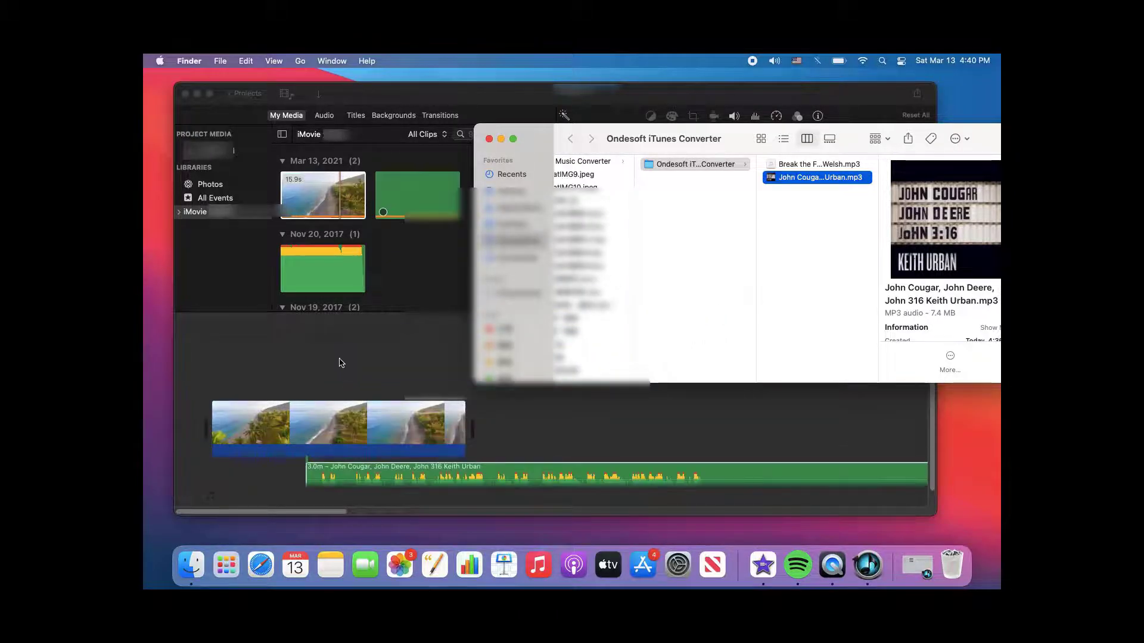
click(337, 361)
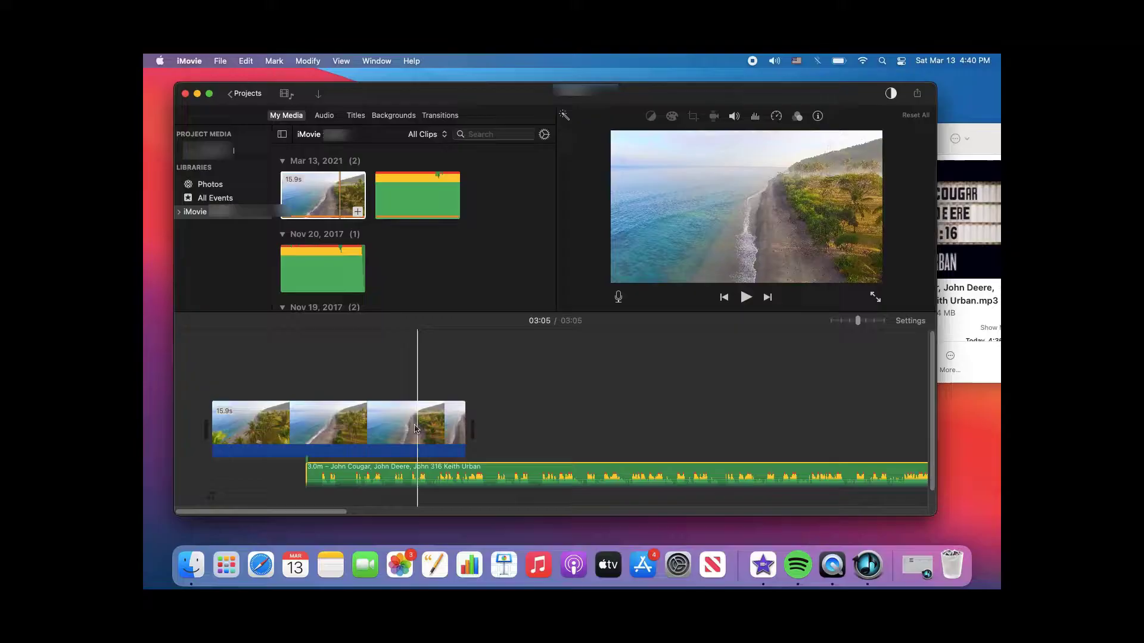
drag(400, 480, 307, 480)
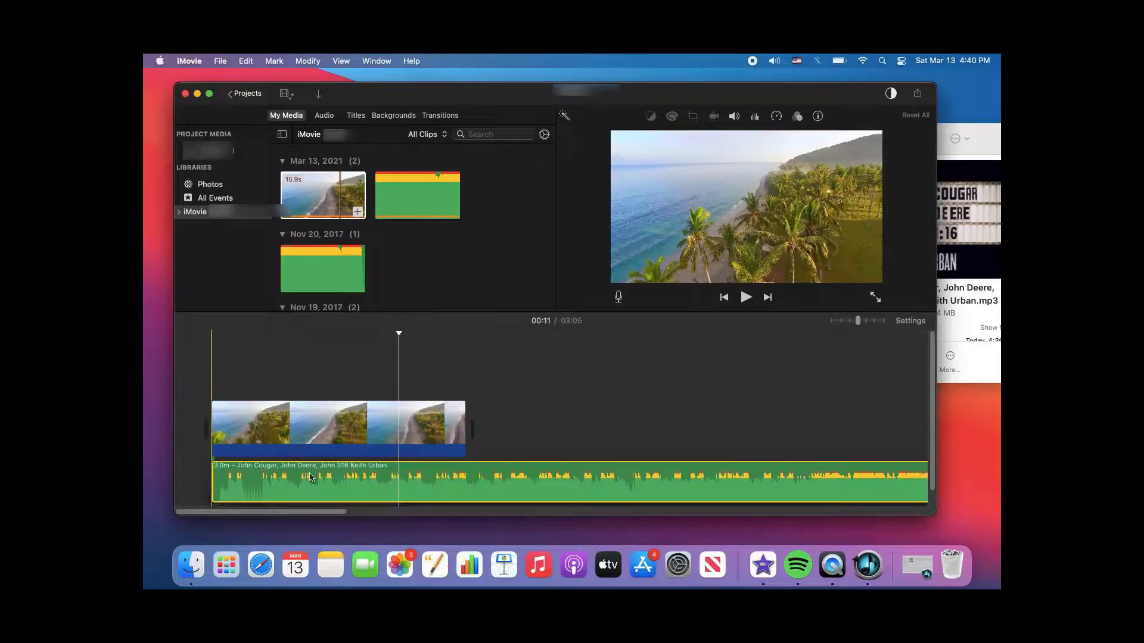